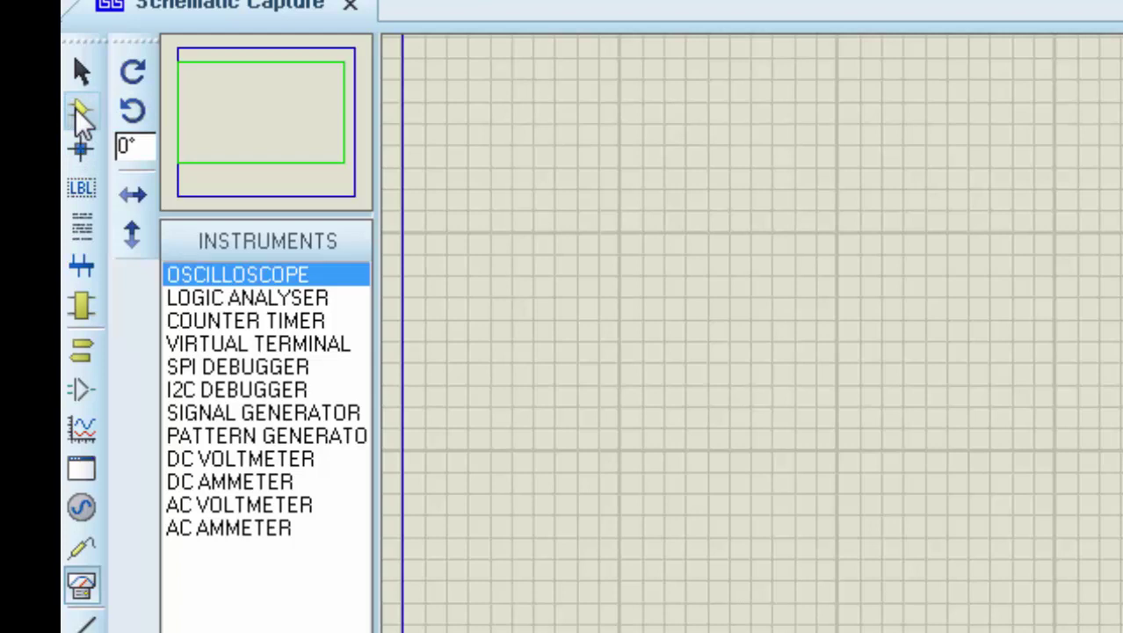
Search the device library for 'diode', filter to the Diodes category and select the generic diode.
{"action": "left_click", "coordinate": [77, 112]}
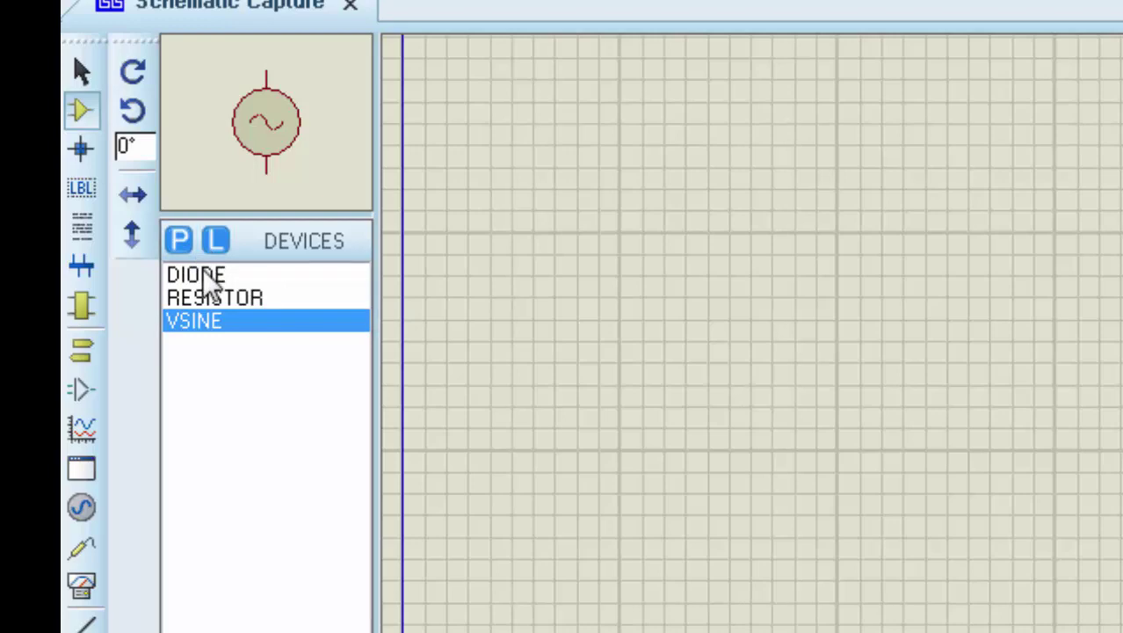
{"action": "left_click", "coordinate": [179, 239]}
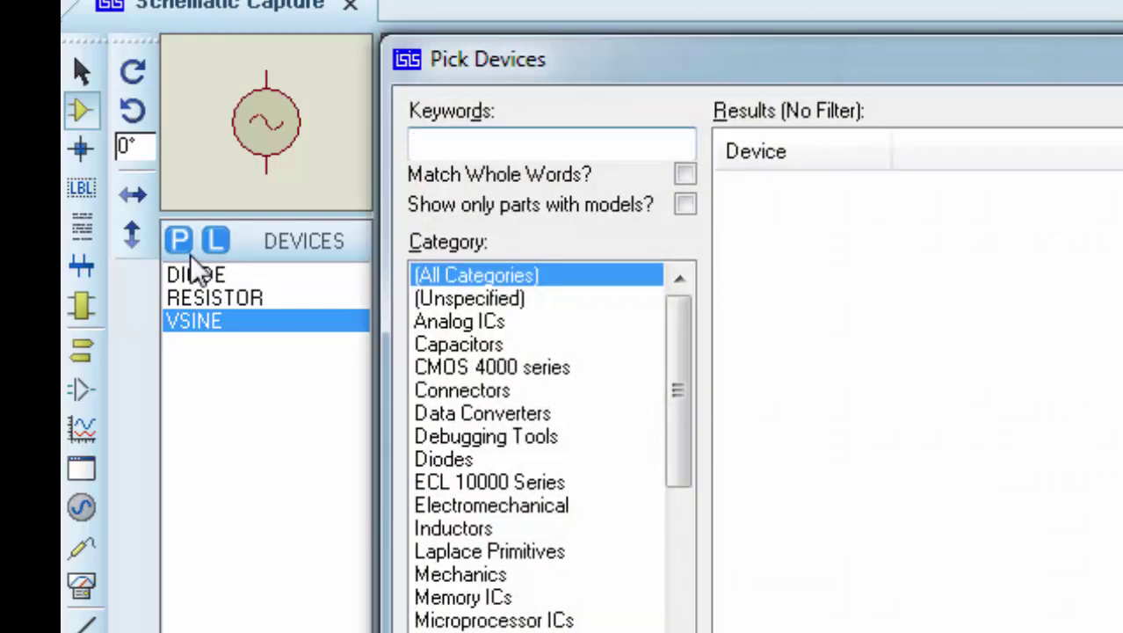
{"action": "type", "text": "diode"}
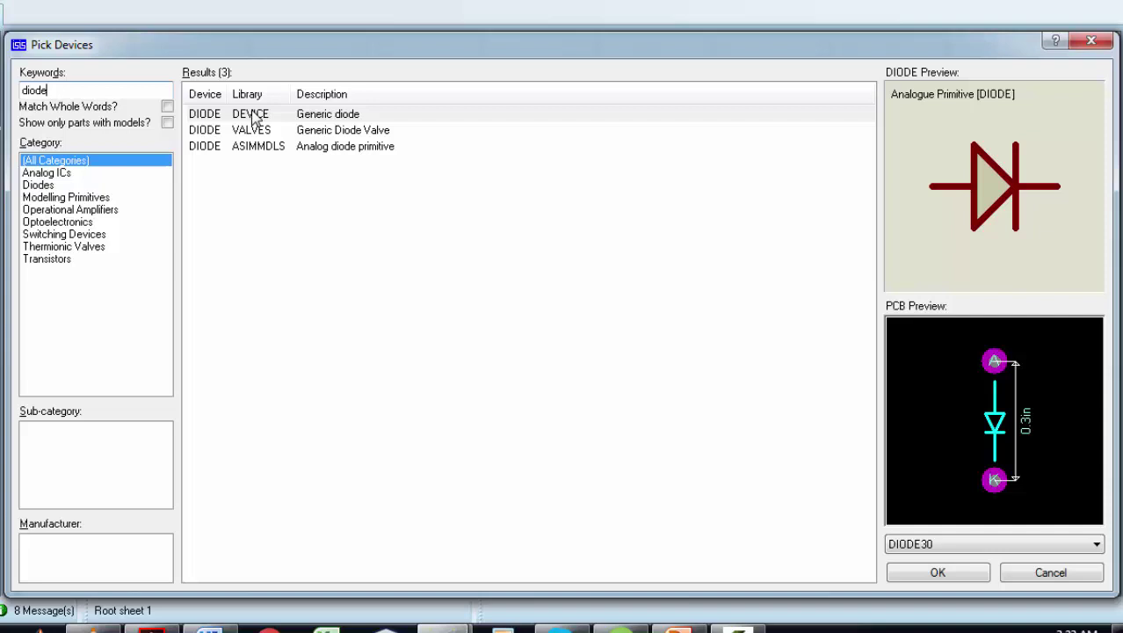
{"action": "left_click", "coordinate": [38, 184]}
{"action": "left_click", "coordinate": [164, 482]}
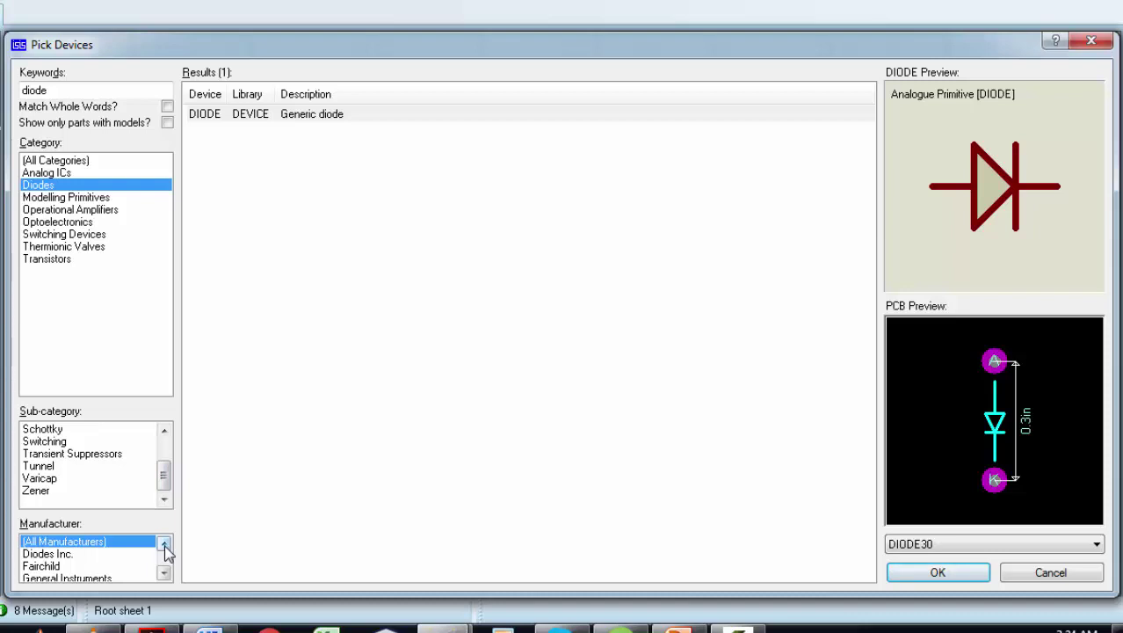
{"action": "left_click", "coordinate": [348, 115]}
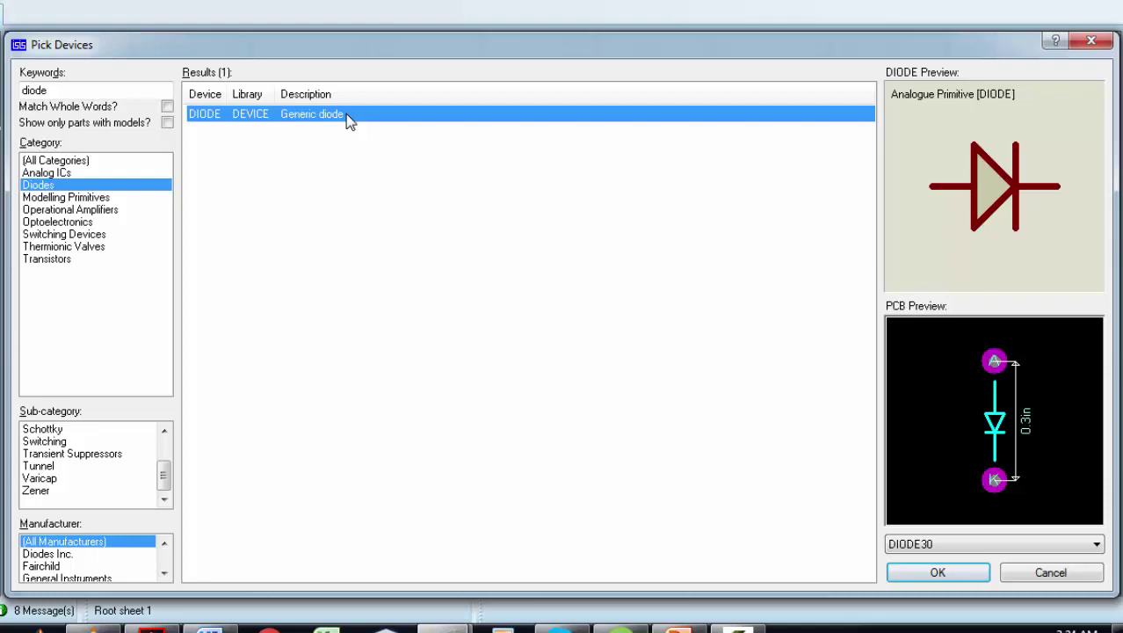
Place diode D1 in the upper-left area of the sheet.
{"action": "key", "text": "Return"}
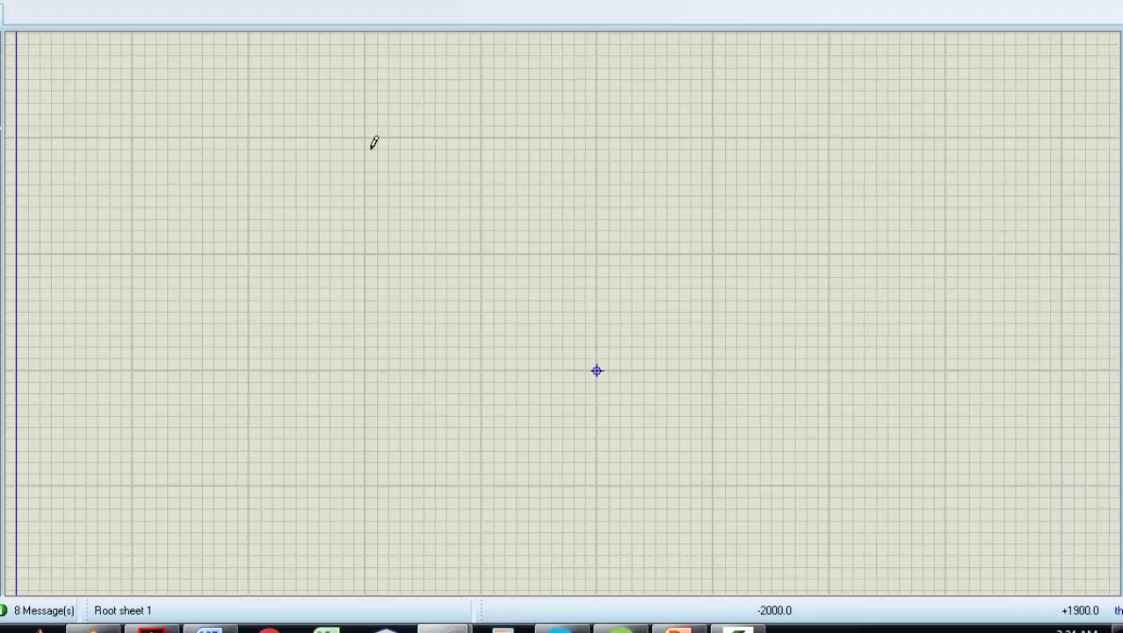
{"action": "left_click", "coordinate": [384, 176]}
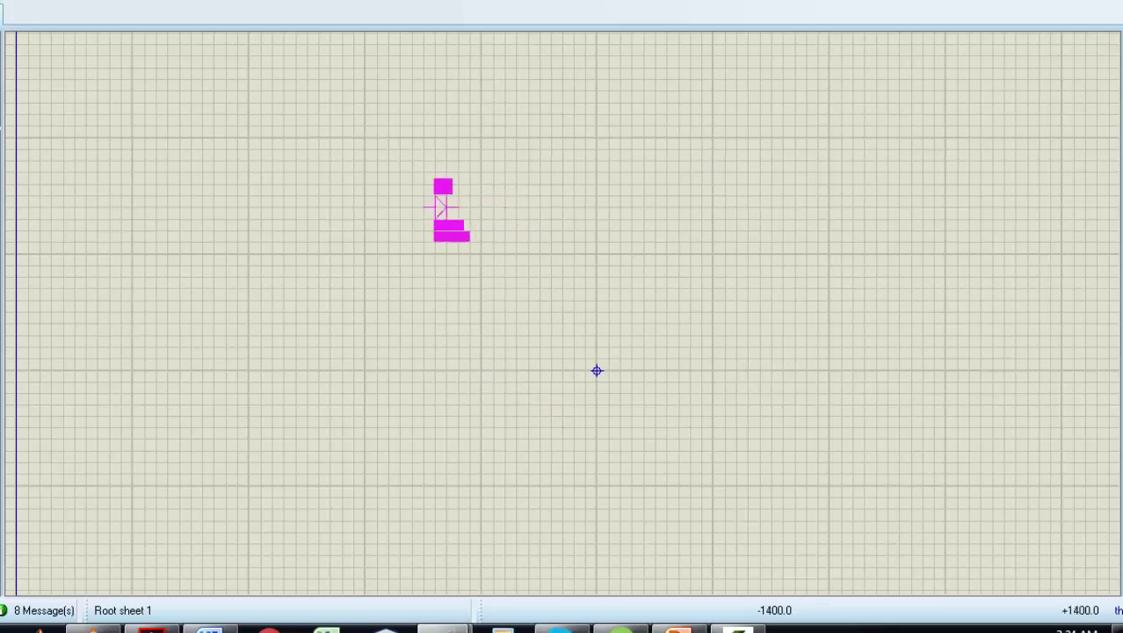
{"action": "left_click", "coordinate": [488, 185]}
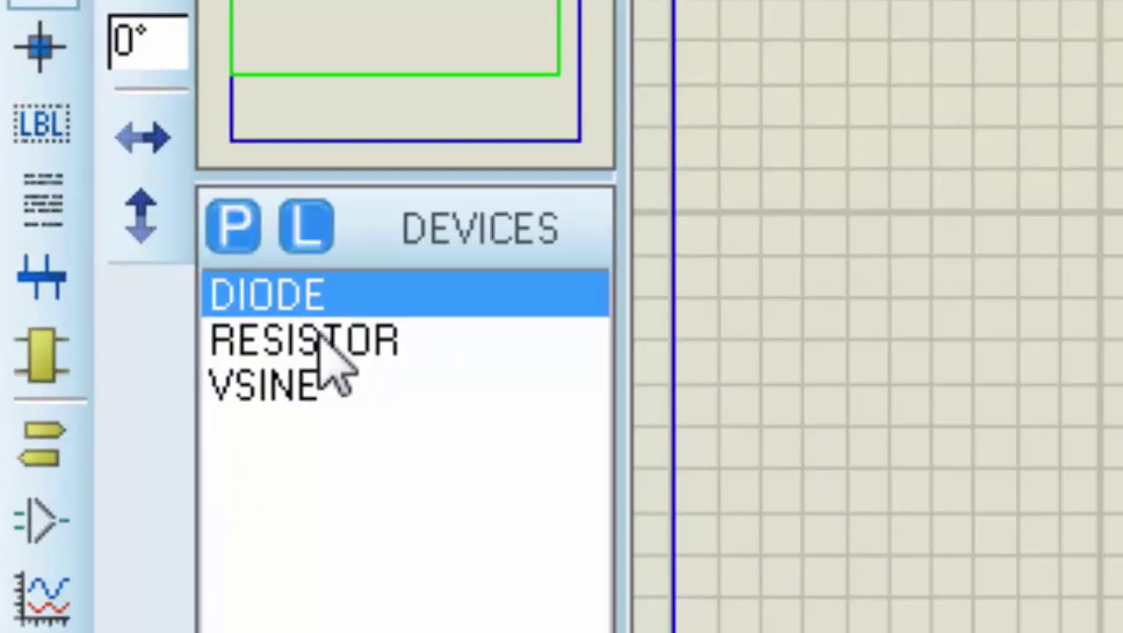
Add resistor R1 and sine source V1, moving V1 up and left of the diode.
{"action": "left_click", "coordinate": [332, 355]}
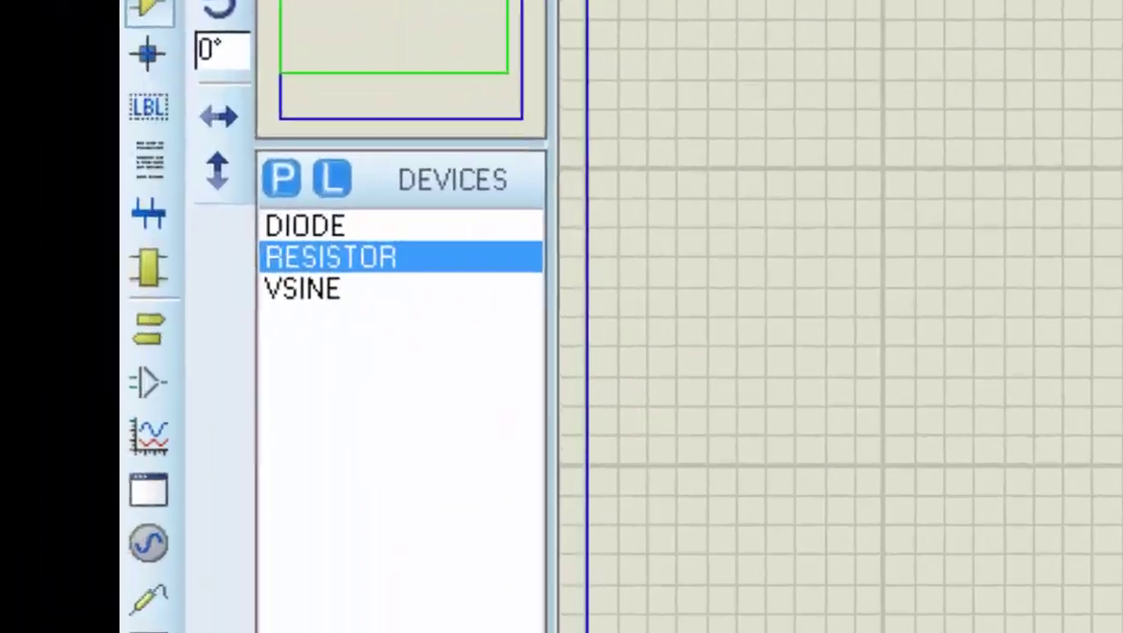
{"action": "left_click", "coordinate": [326, 290]}
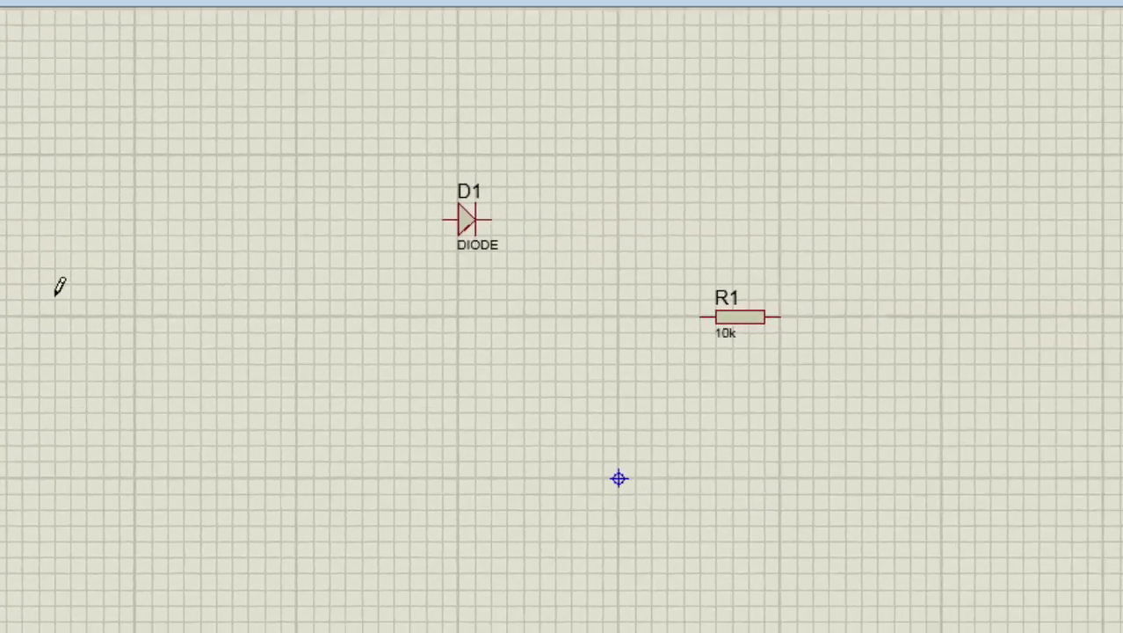
{"action": "left_click", "coordinate": [314, 347]}
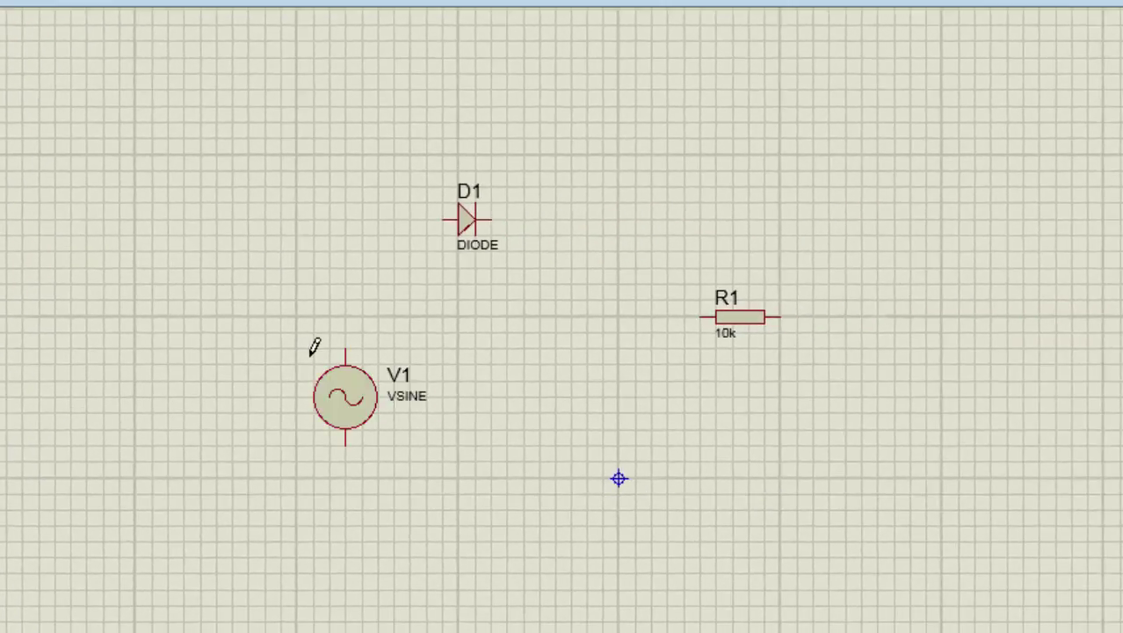
{"action": "left_click", "coordinate": [348, 400]}
{"action": "left_click_drag", "start_coordinate": [348, 406], "coordinate": [315, 351]}
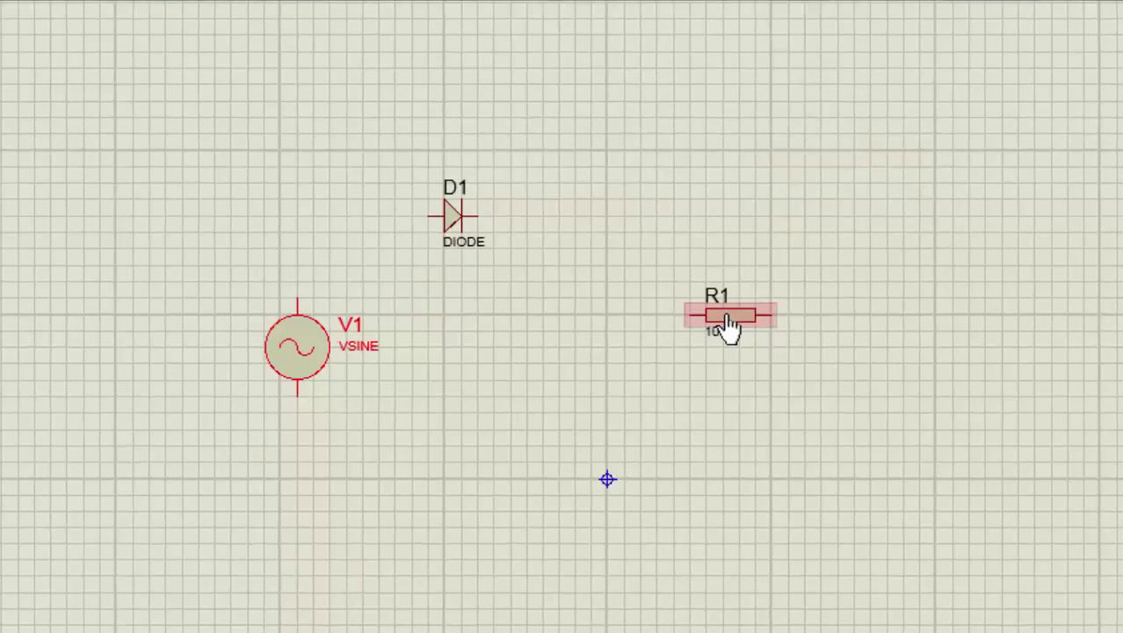
Rotate resistor R1 clockwise so it stands vertically beside the diode.
{"action": "right_click", "coordinate": [735, 323]}
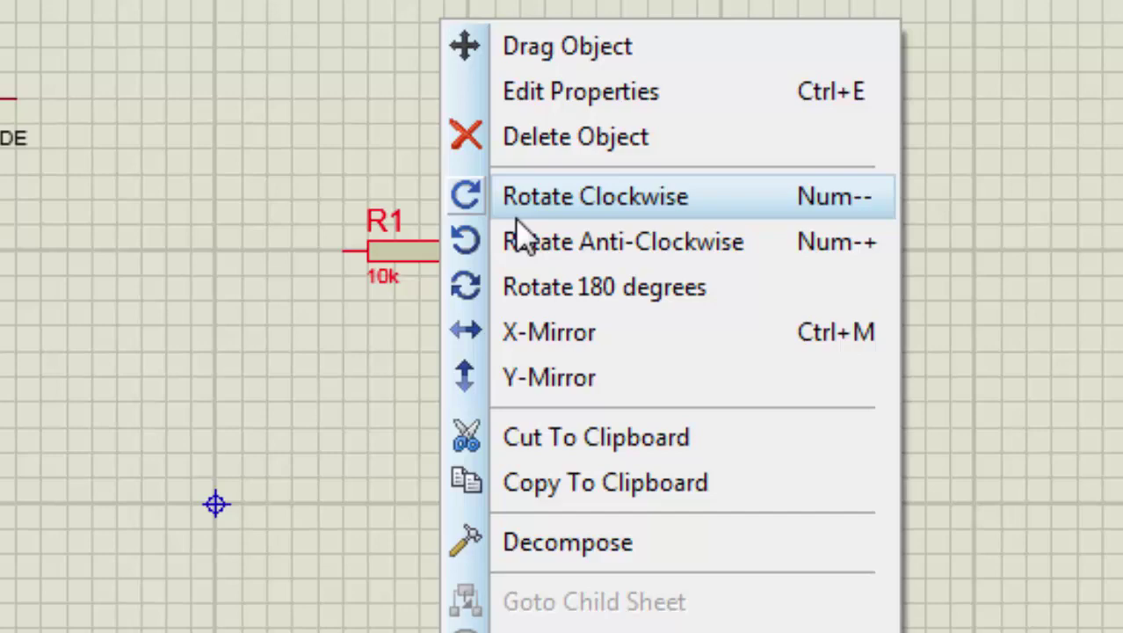
{"action": "left_click", "coordinate": [520, 220]}
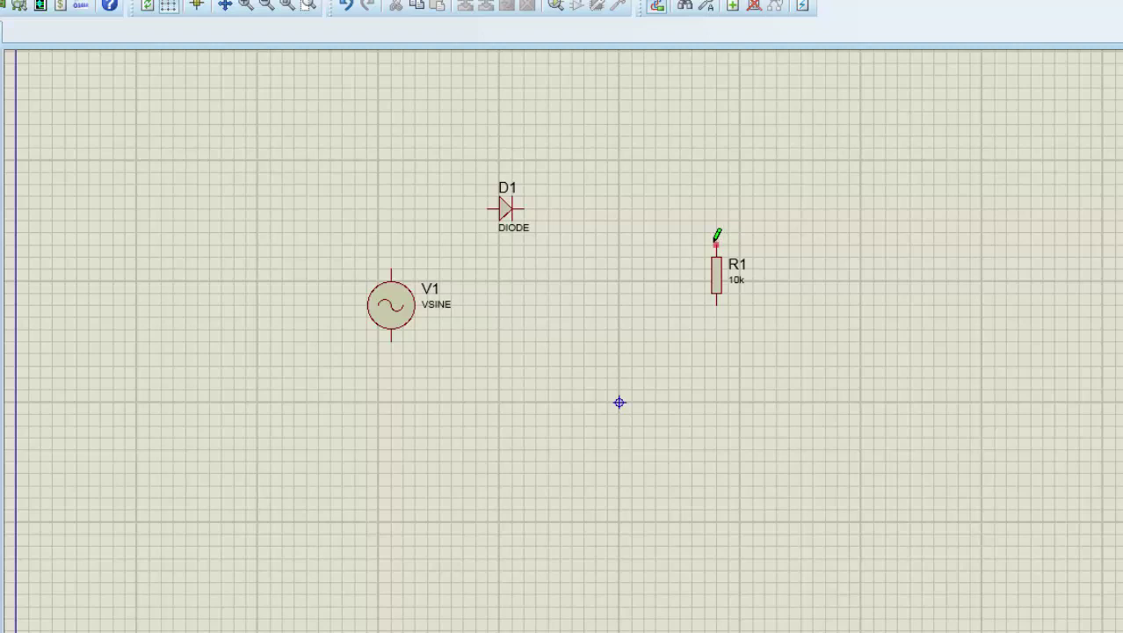
Wire R1's top to D1's cathode, D1's anode to V1's top, and V1's bottom to R1's bottom.
{"action": "left_click", "coordinate": [716, 242]}
{"action": "left_click", "coordinate": [527, 207]}
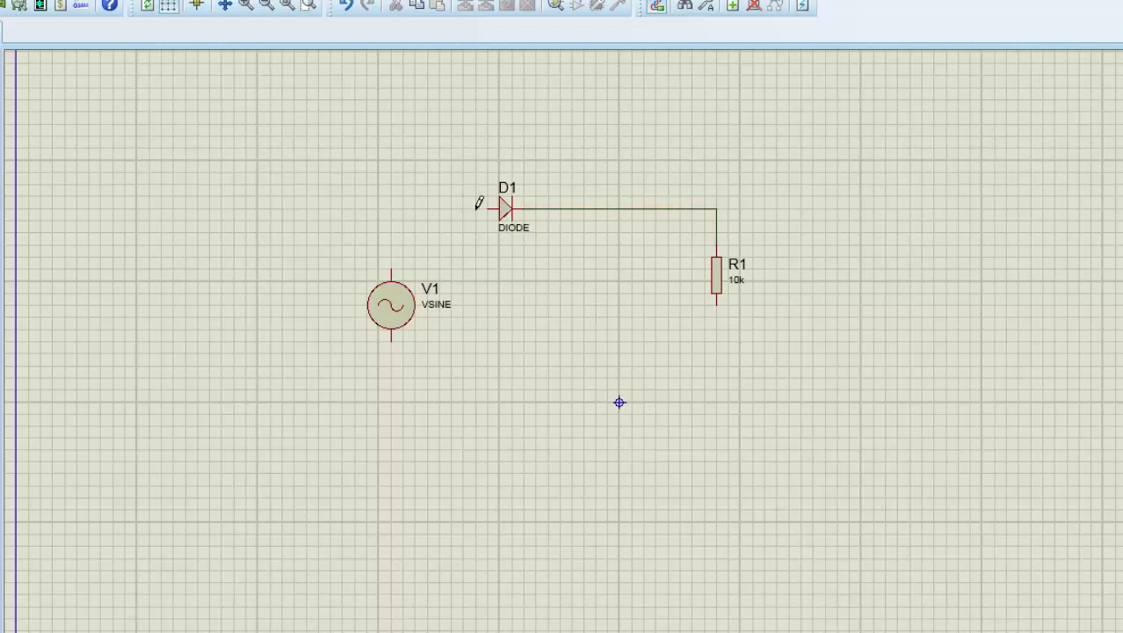
{"action": "left_click", "coordinate": [488, 207]}
{"action": "left_click", "coordinate": [391, 271]}
{"action": "left_click", "coordinate": [391, 332]}
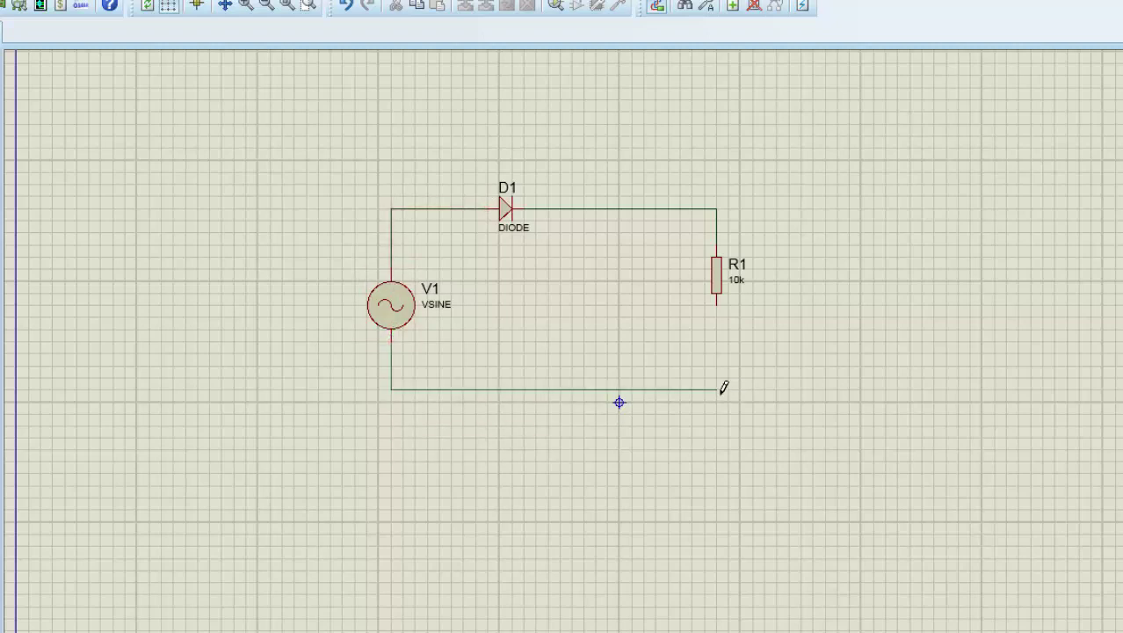
{"action": "left_click", "coordinate": [716, 302]}
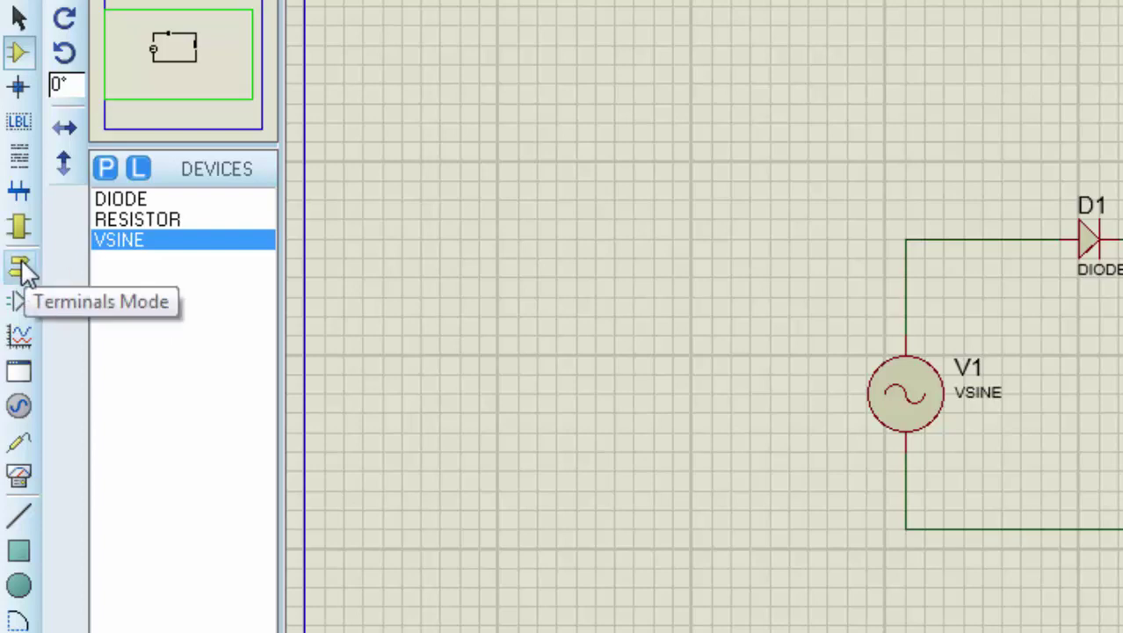
Place a ground terminal below the loop's bottom wire and join it to that wire.
{"action": "left_click", "coordinate": [21, 269]}
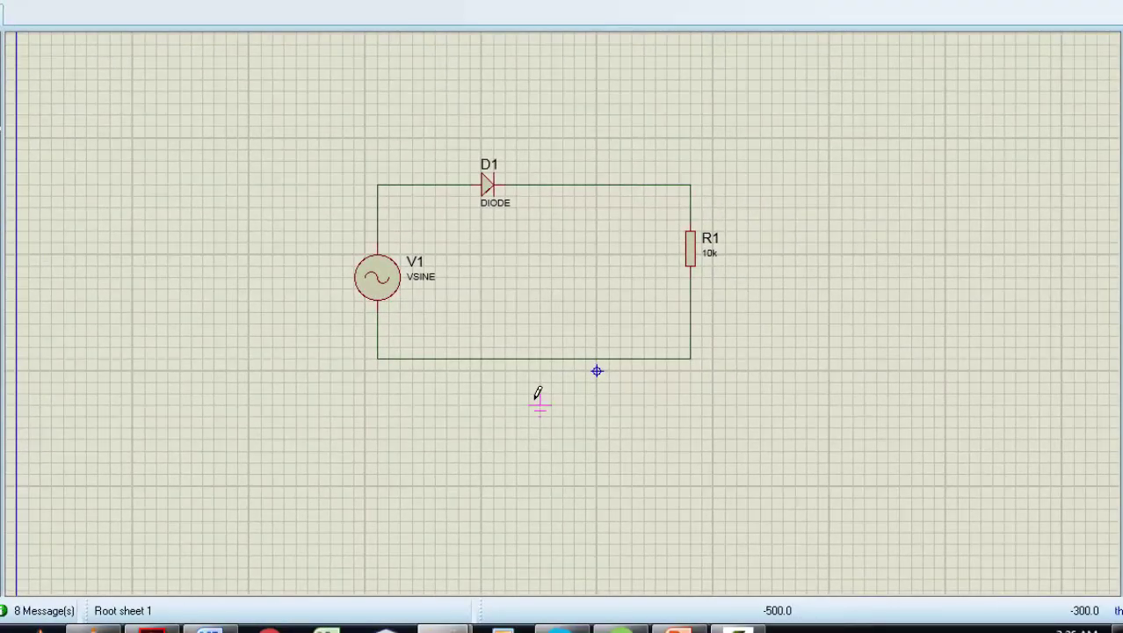
{"action": "left_click", "coordinate": [539, 397]}
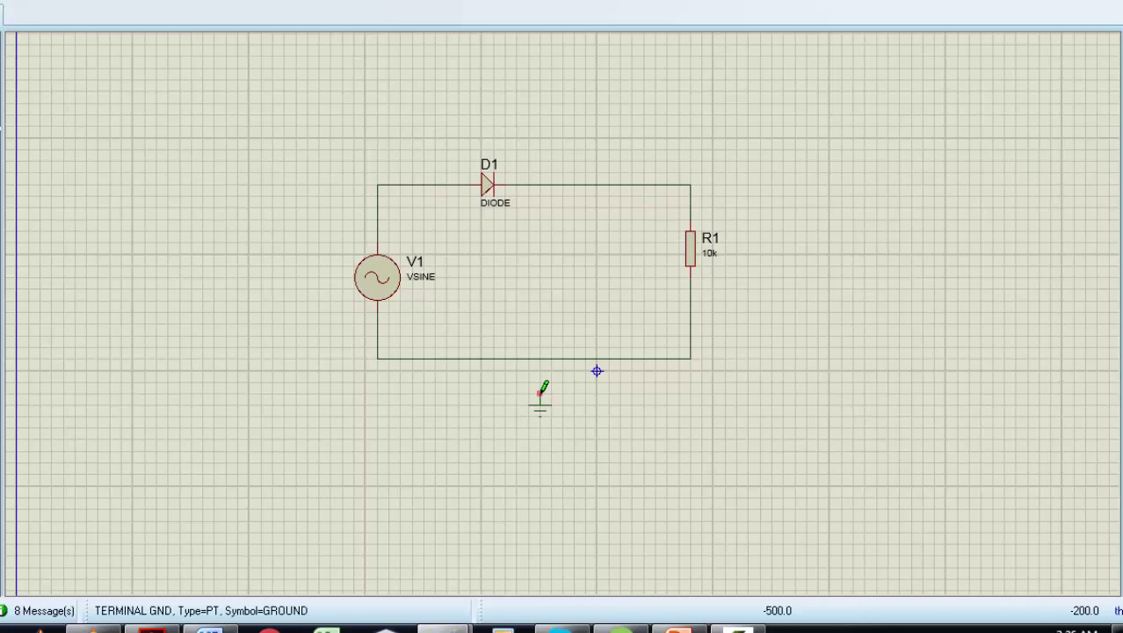
{"action": "left_click", "coordinate": [539, 394]}
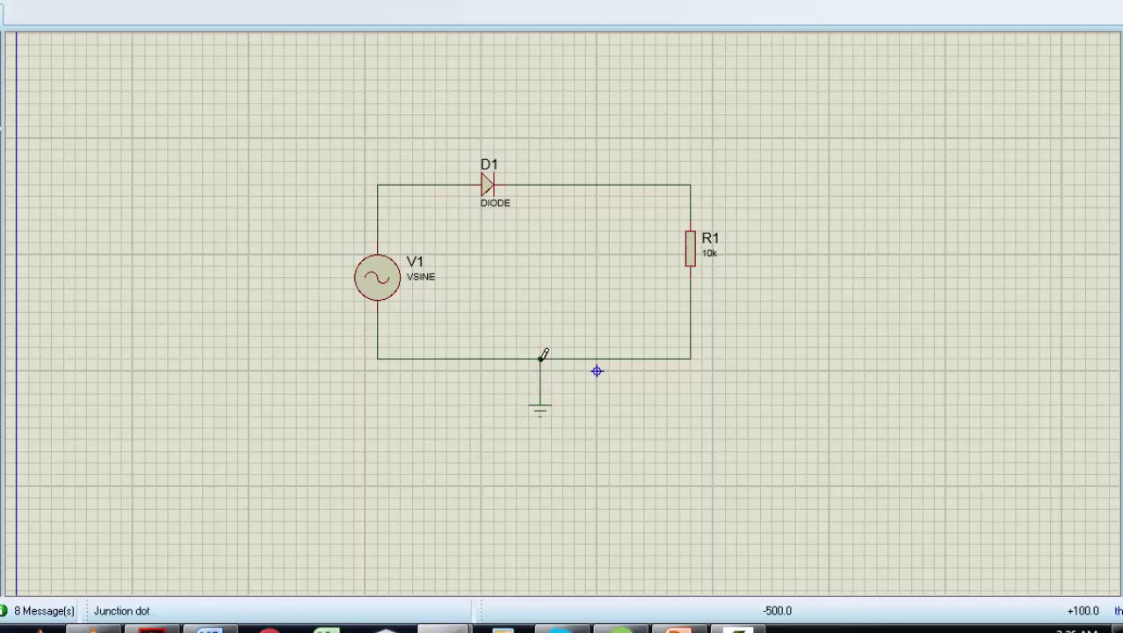
{"action": "left_click", "coordinate": [379, 280]}
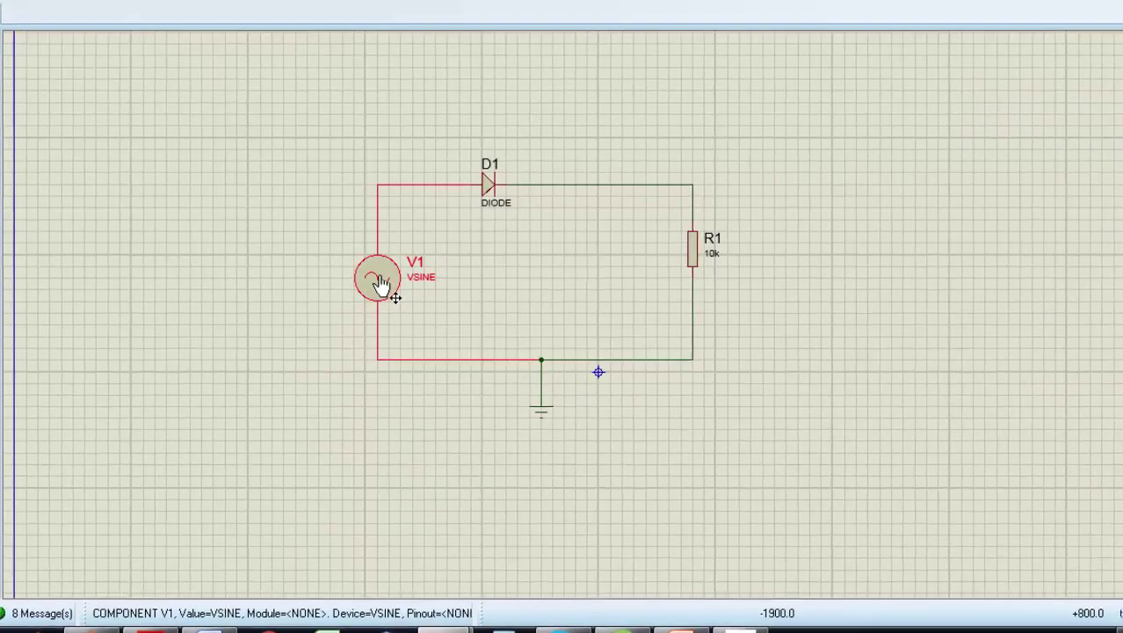
Set sine source V1's amplitude to 5V and frequency to 50.
{"action": "left_click", "coordinate": [379, 280]}
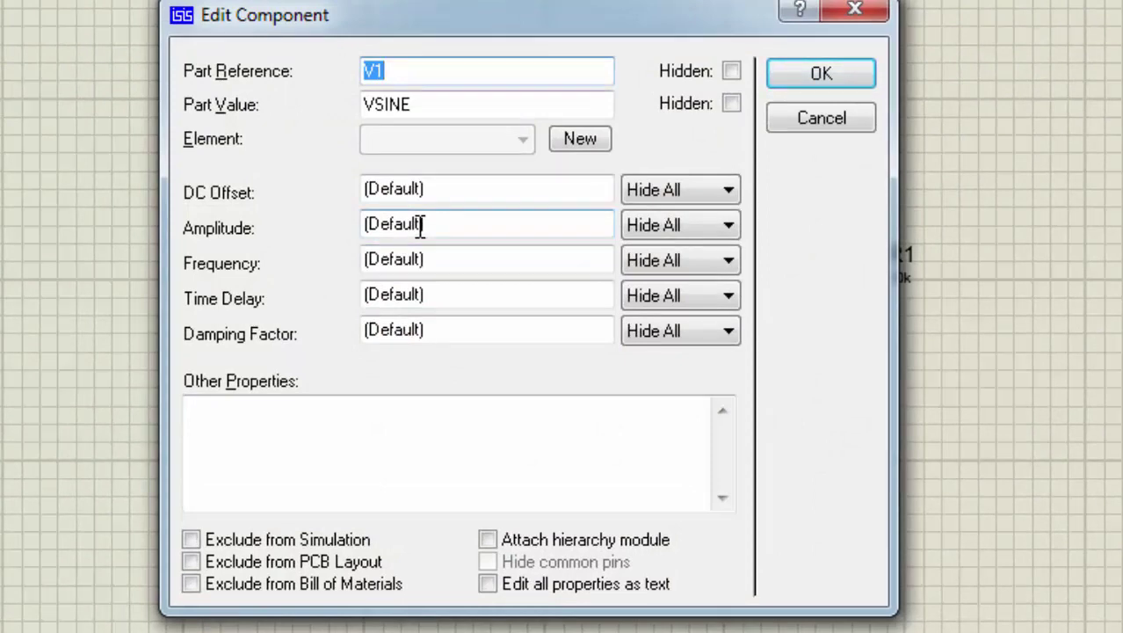
{"action": "left_click_drag", "start_coordinate": [420, 227], "coordinate": [369, 230]}
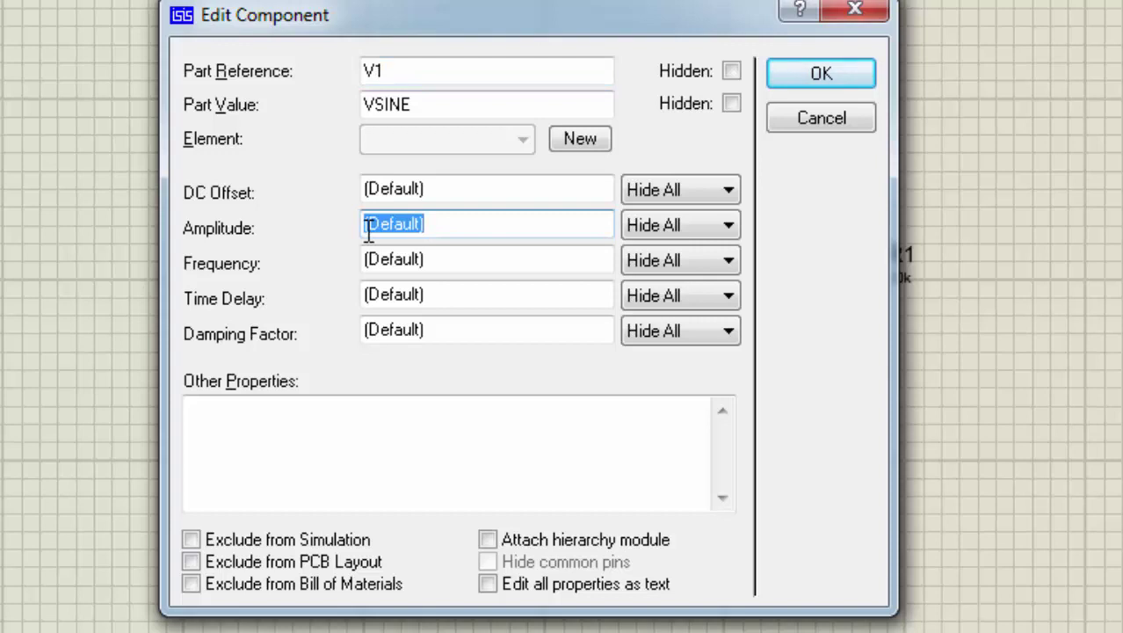
{"action": "type", "text": "5M"}
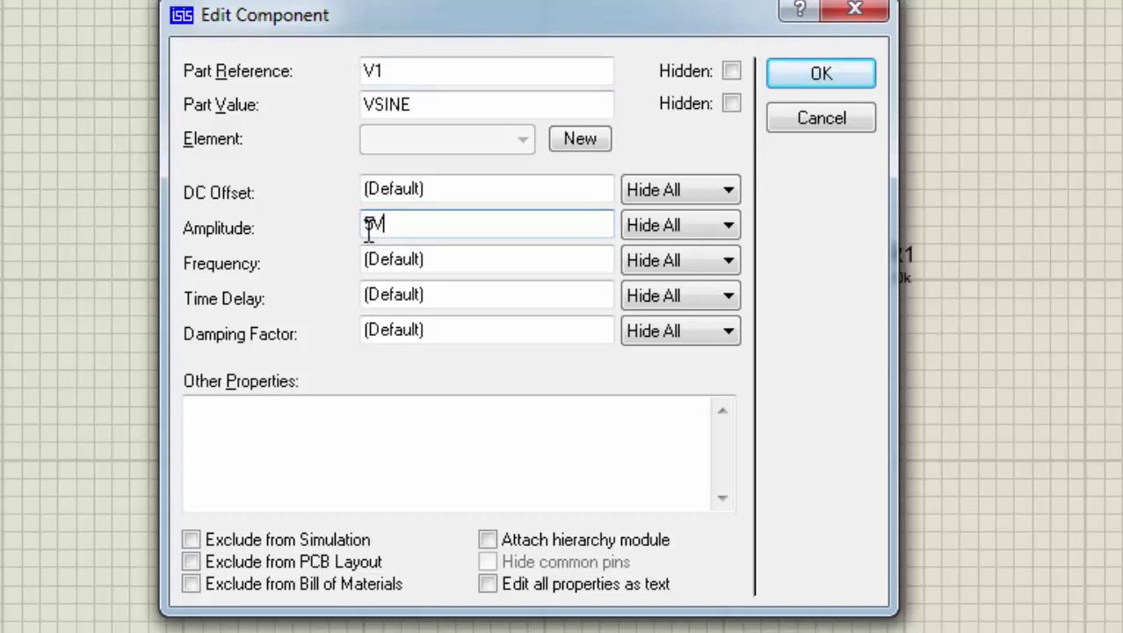
{"action": "double_click", "coordinate": [413, 264]}
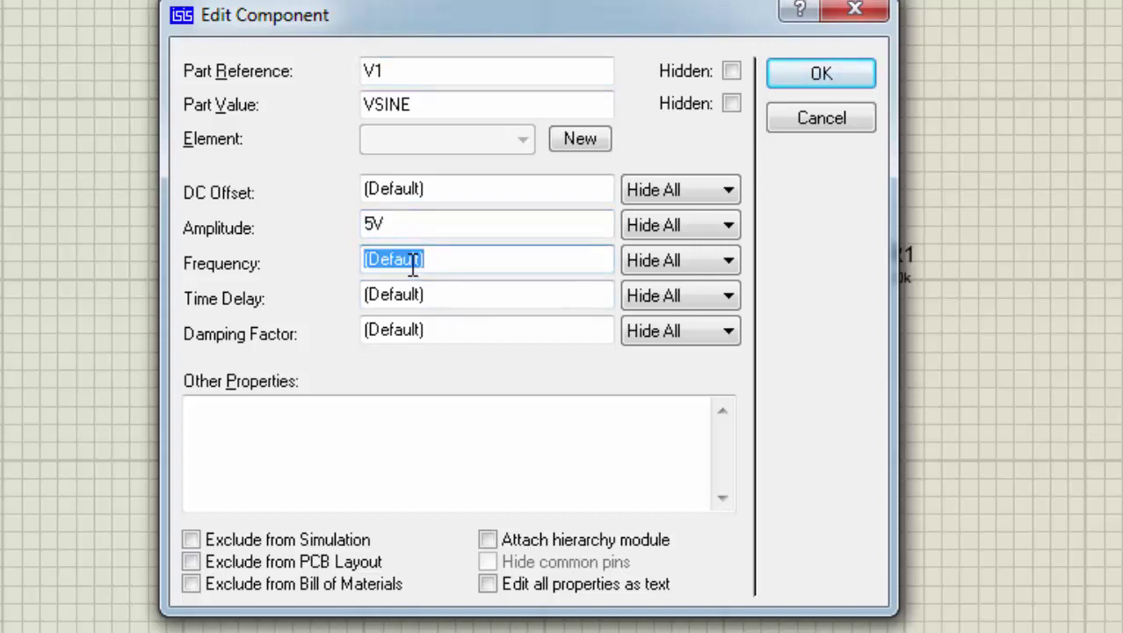
{"action": "type", "text": "50"}
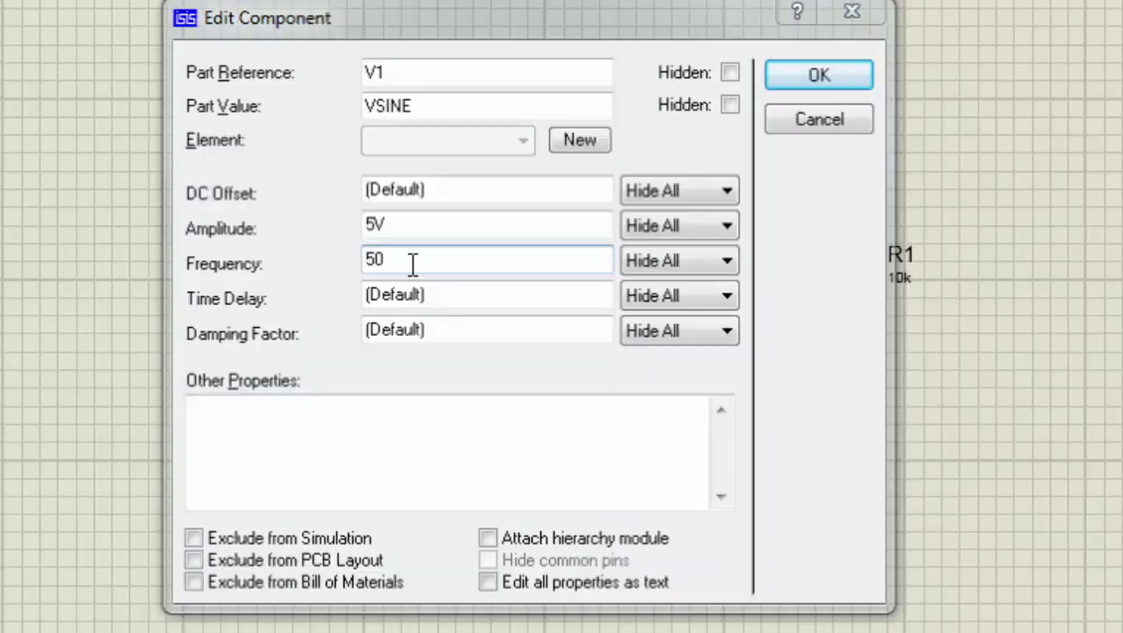
{"action": "key", "text": "Return"}
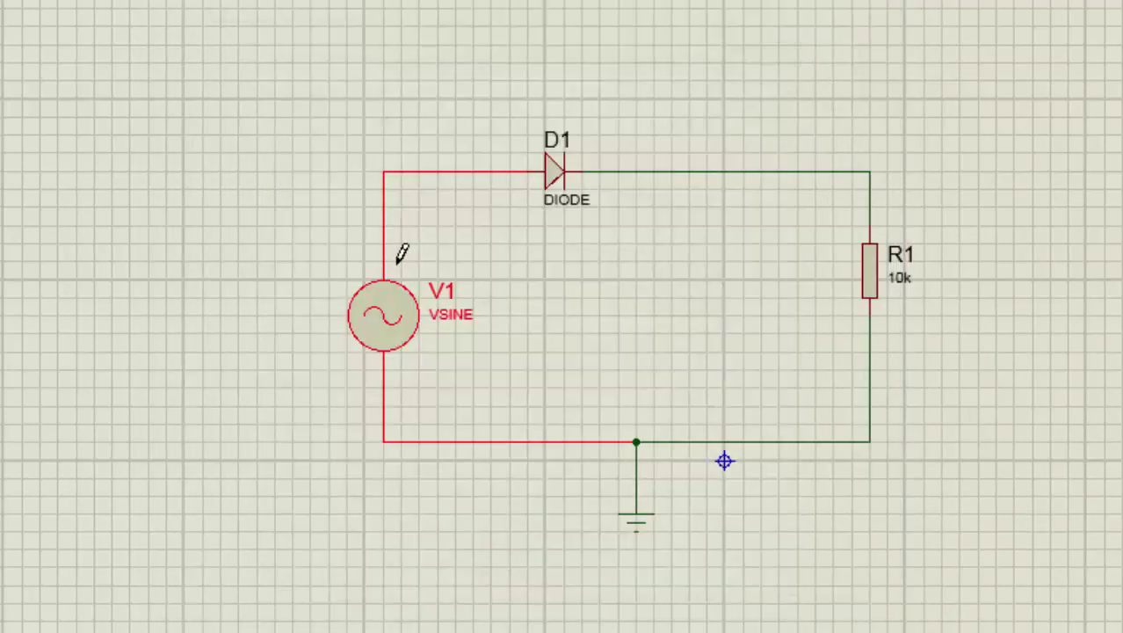
Set V1's amplitude and frequency to Show All so both appear as schematic labels.
{"action": "double_click", "coordinate": [408, 339]}
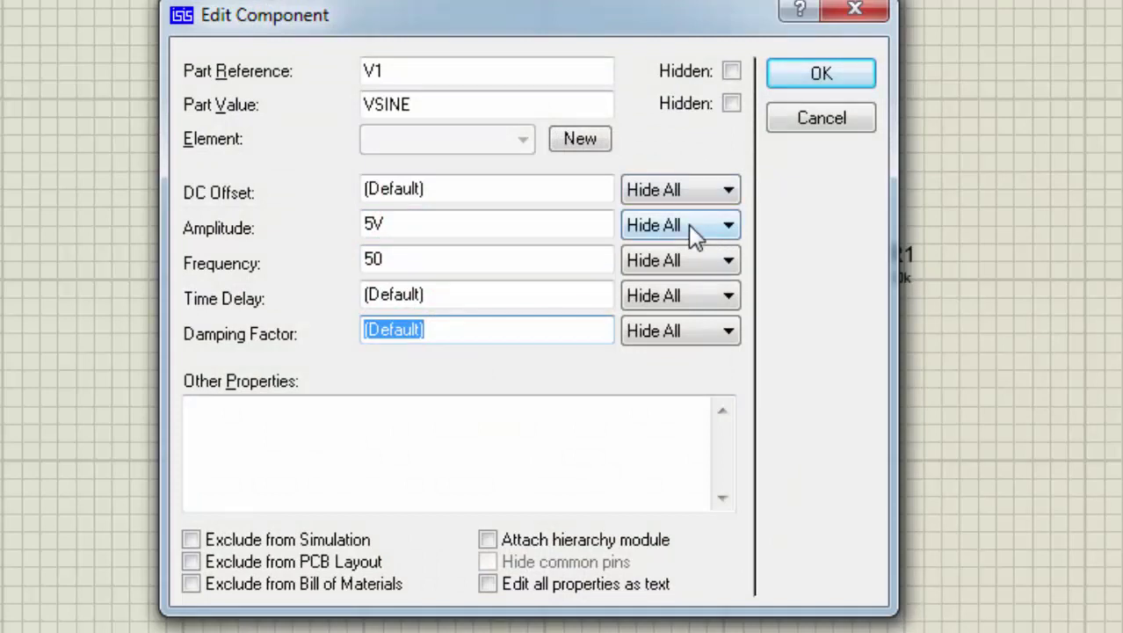
{"action": "left_click", "coordinate": [688, 224]}
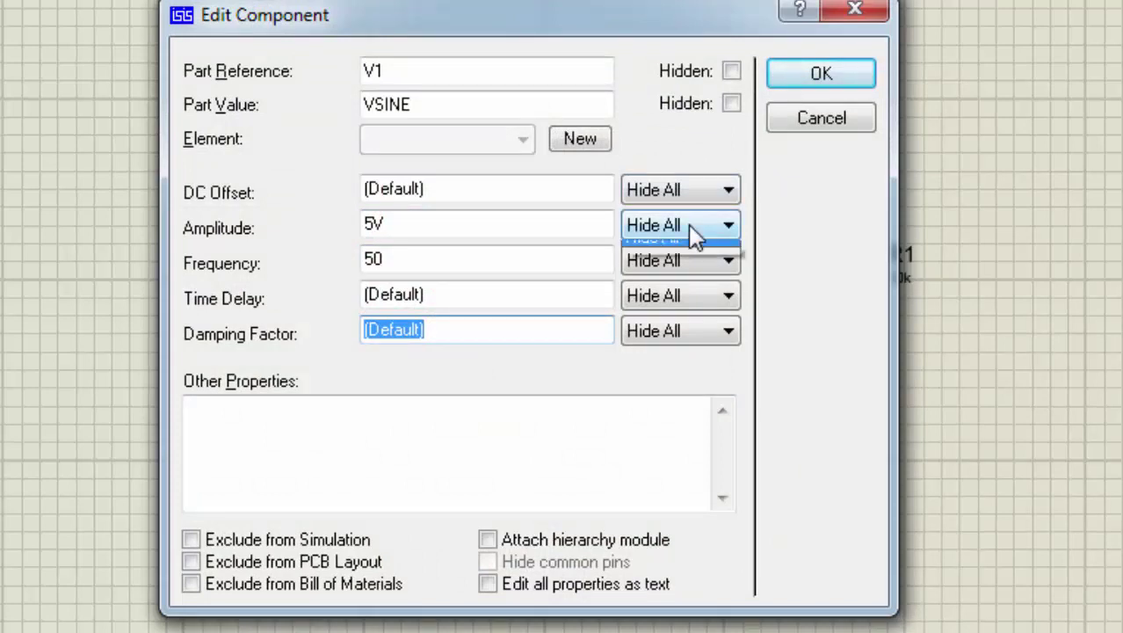
{"action": "left_click", "coordinate": [688, 244]}
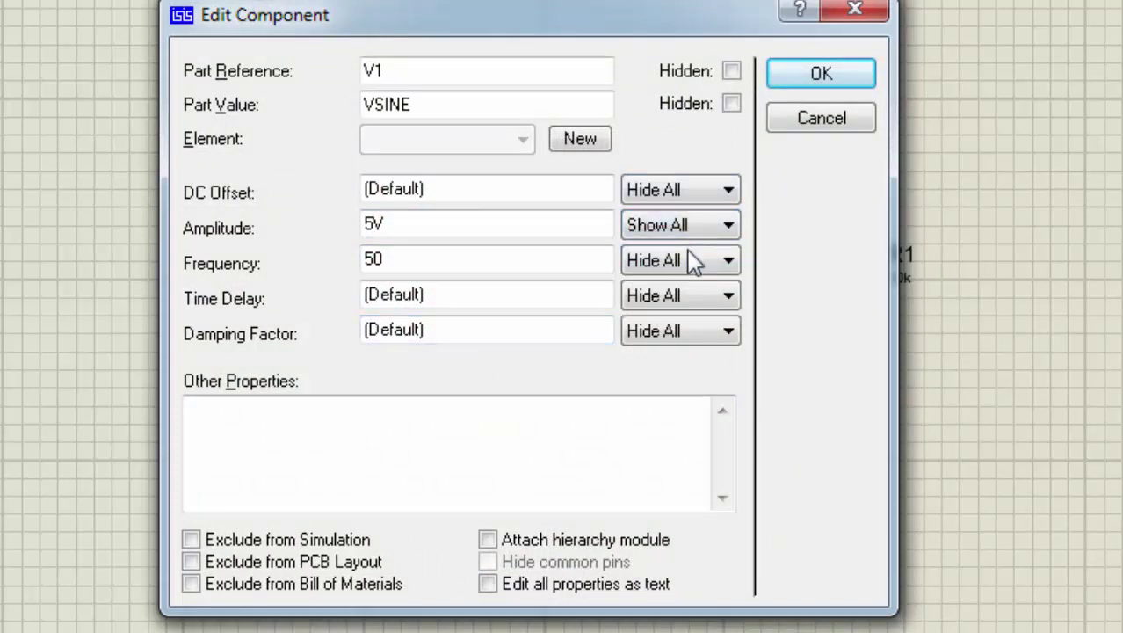
{"action": "left_click", "coordinate": [690, 258]}
{"action": "left_click", "coordinate": [680, 280]}
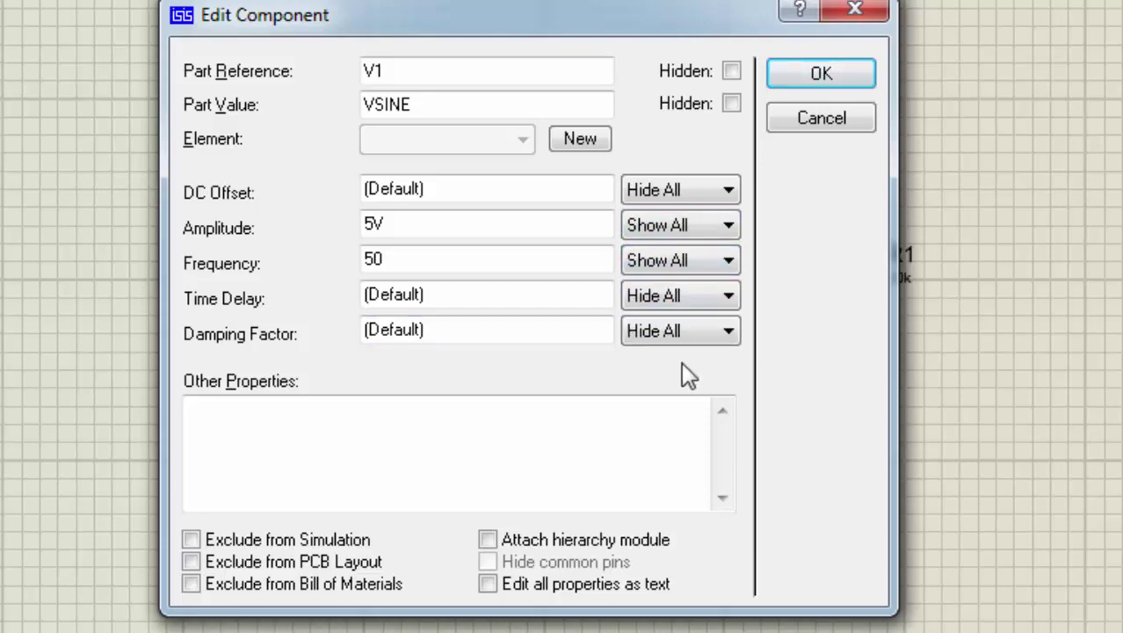
{"action": "left_click", "coordinate": [849, 72]}
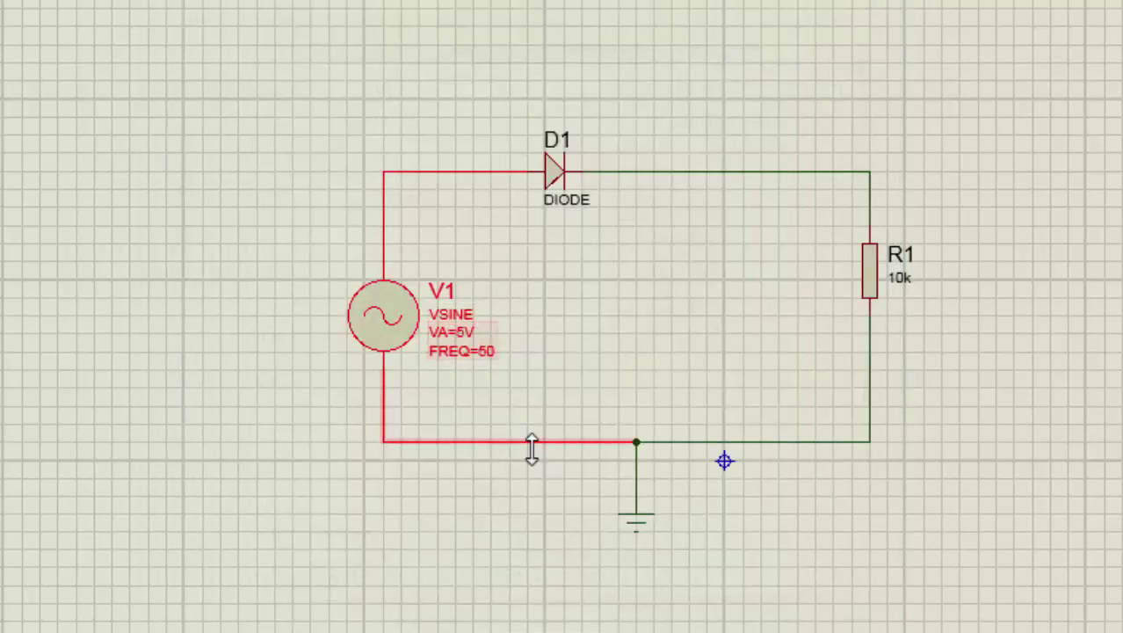
Place a virtual oscilloscope right of the circuit and wire channel A to the junction above R1.
{"action": "left_click", "coordinate": [533, 407]}
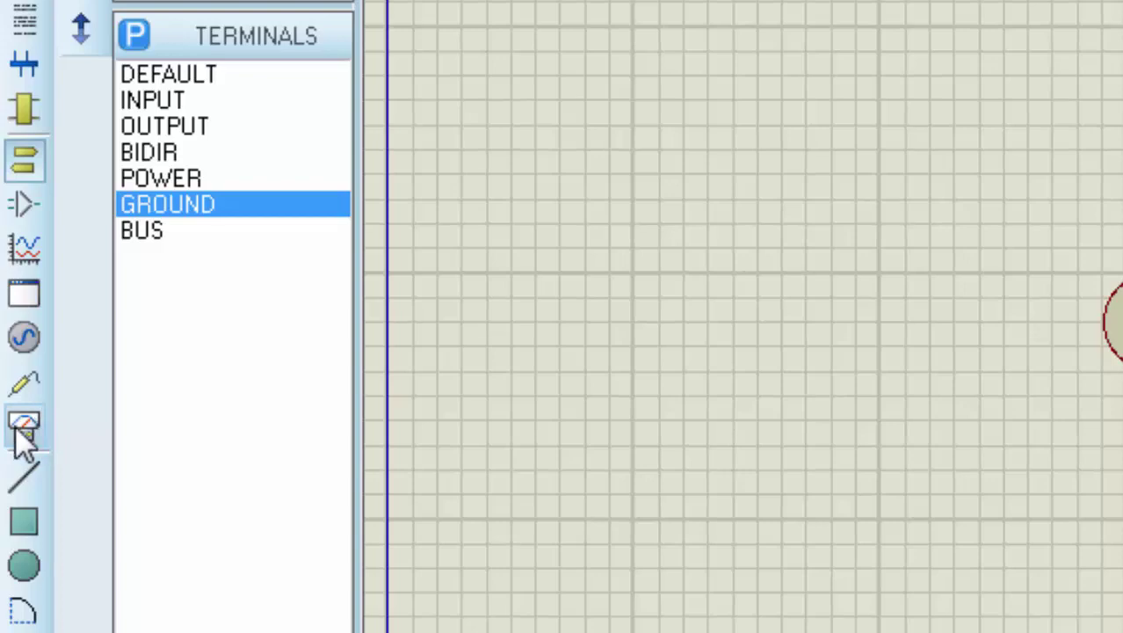
{"action": "left_click", "coordinate": [24, 426]}
{"action": "left_click", "coordinate": [199, 76]}
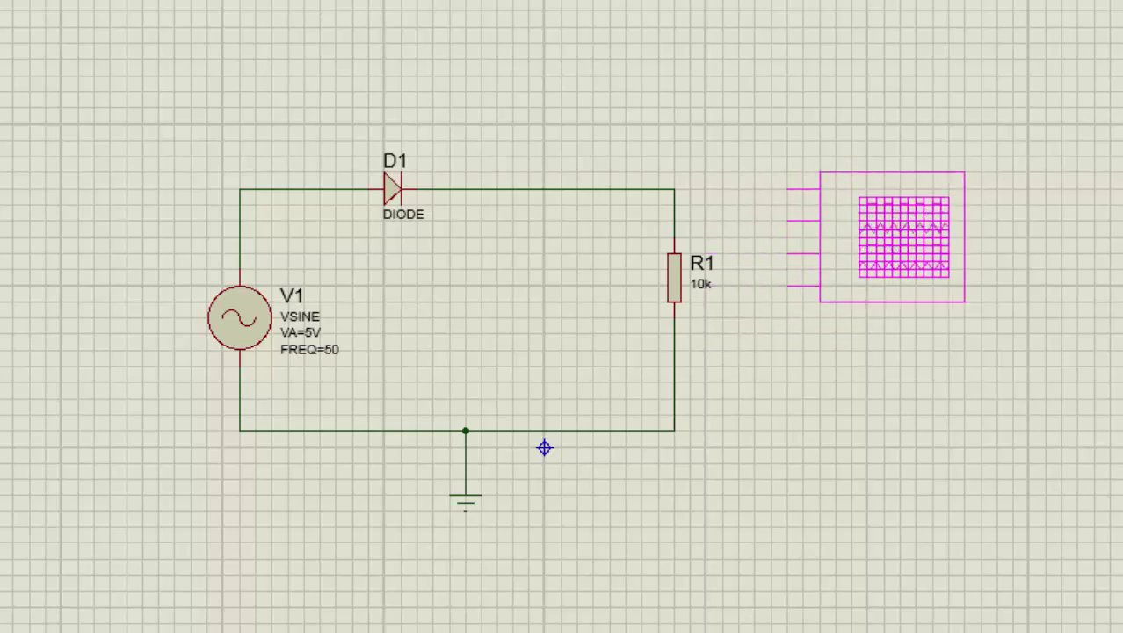
{"action": "left_click", "coordinate": [891, 235]}
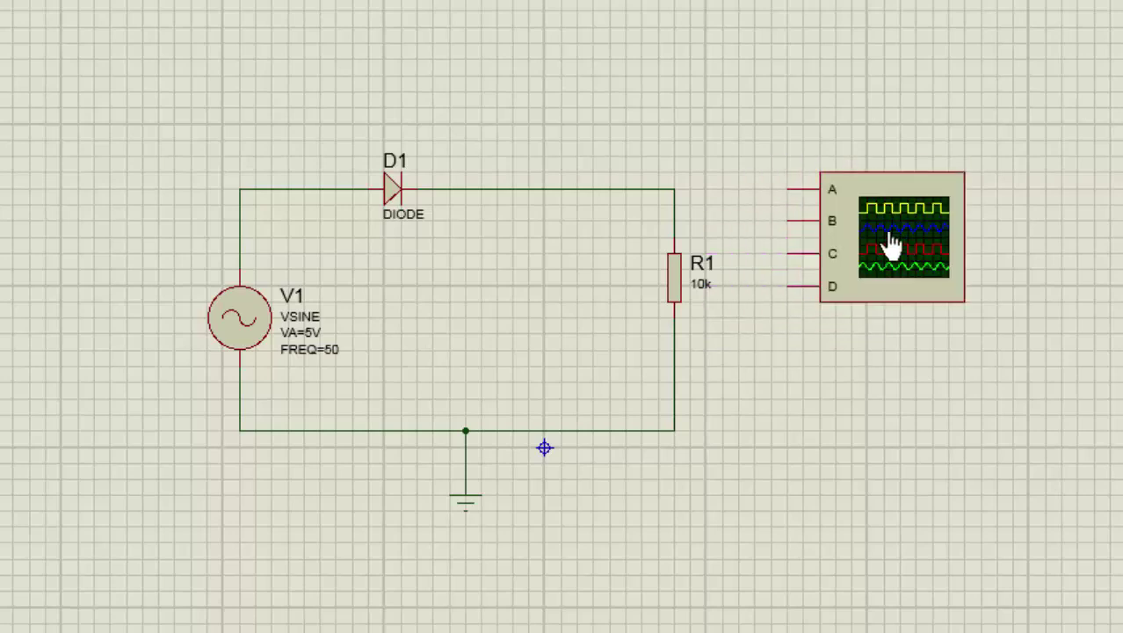
{"action": "left_click", "coordinate": [790, 189]}
{"action": "left_click", "coordinate": [675, 189]}
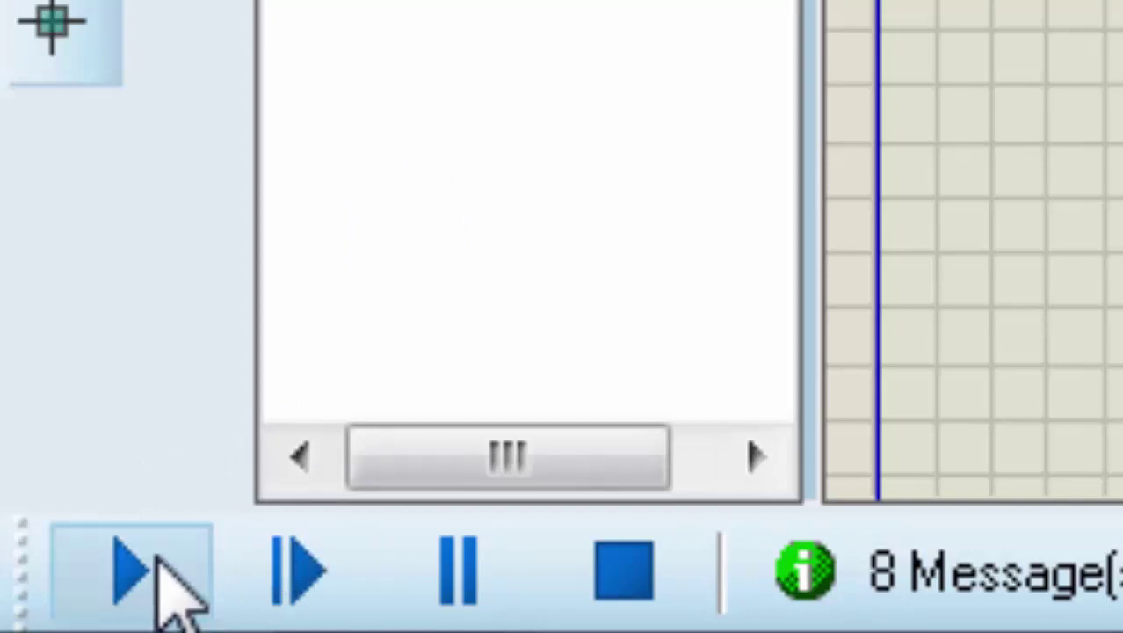
Run the simulation and set the oscilloscope to 1 V/div on channel A with a 5 ms timebase.
{"action": "left_click", "coordinate": [115, 575]}
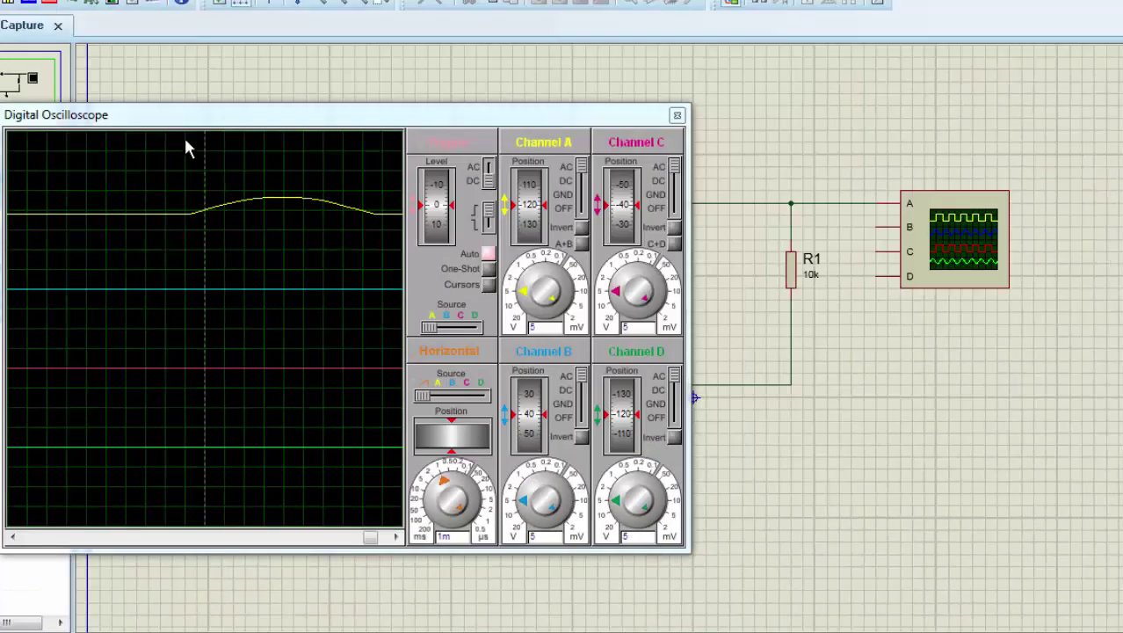
{"action": "left_click_drag", "start_coordinate": [250, 115], "coordinate": [554, 69]}
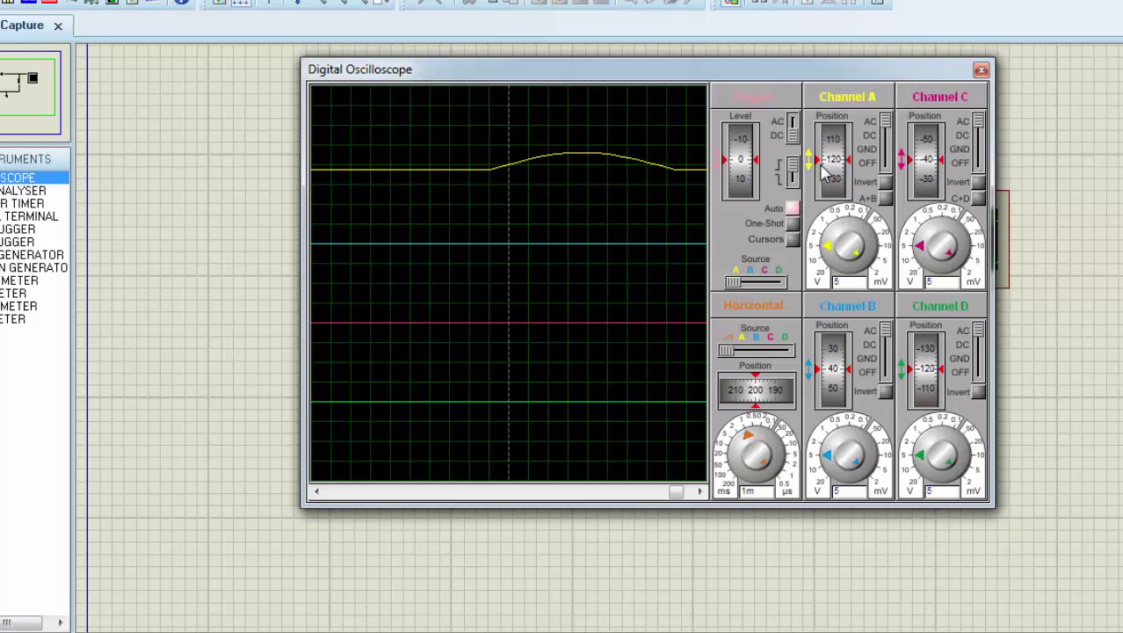
{"action": "left_click", "coordinate": [834, 244]}
{"action": "left_click", "coordinate": [838, 244]}
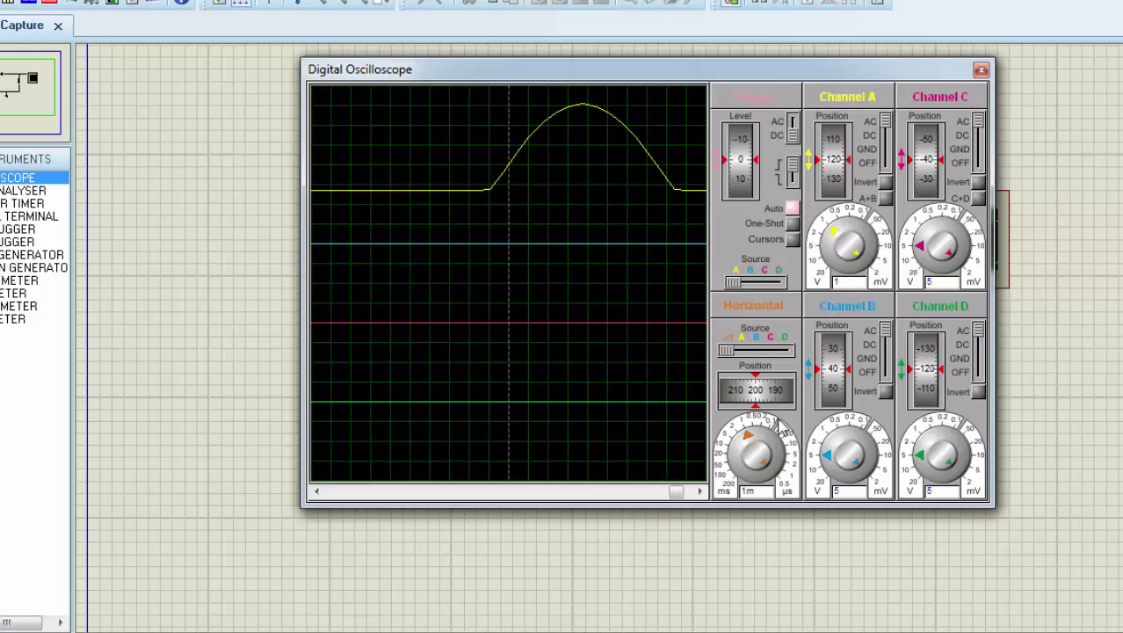
{"action": "left_click", "coordinate": [743, 448]}
{"action": "left_click", "coordinate": [743, 449]}
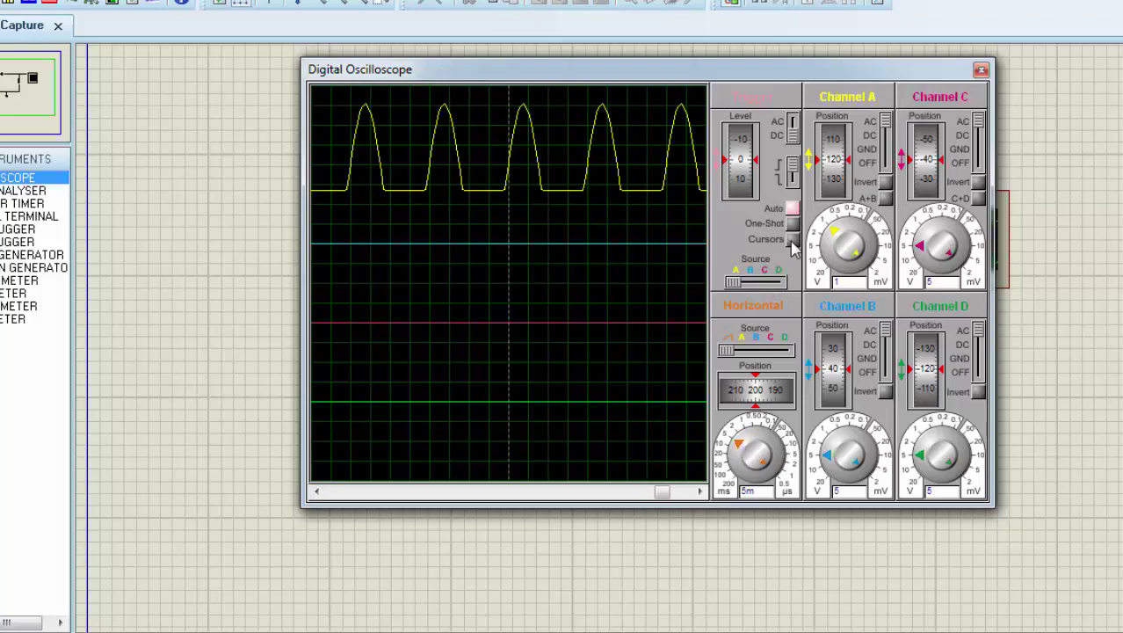
{"action": "left_click_drag", "start_coordinate": [651, 76], "coordinate": [394, 87]}
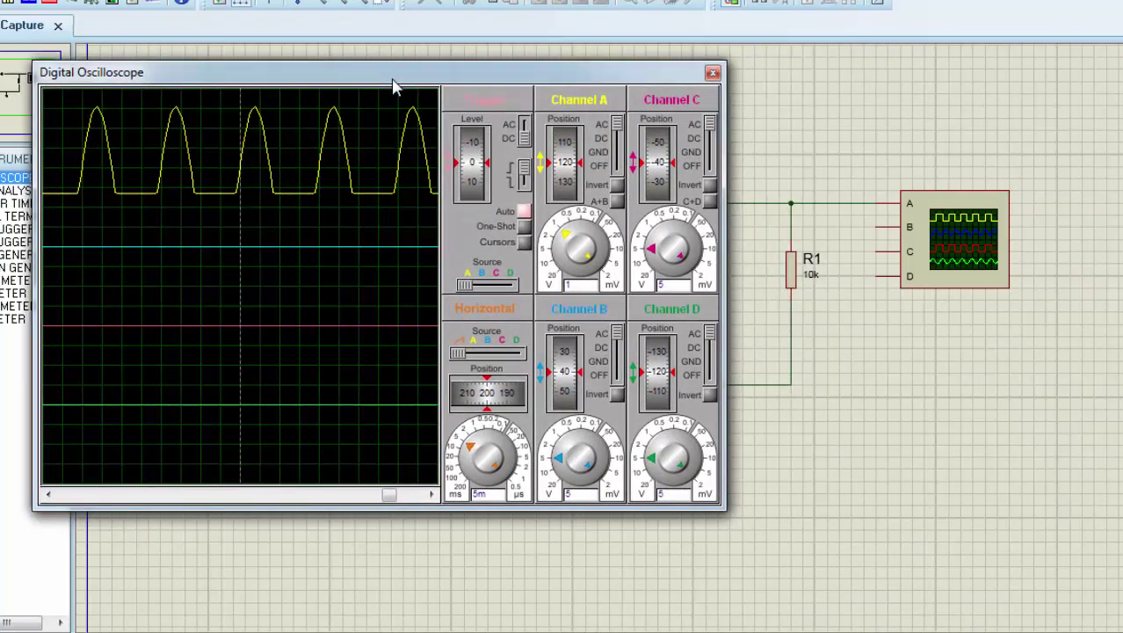